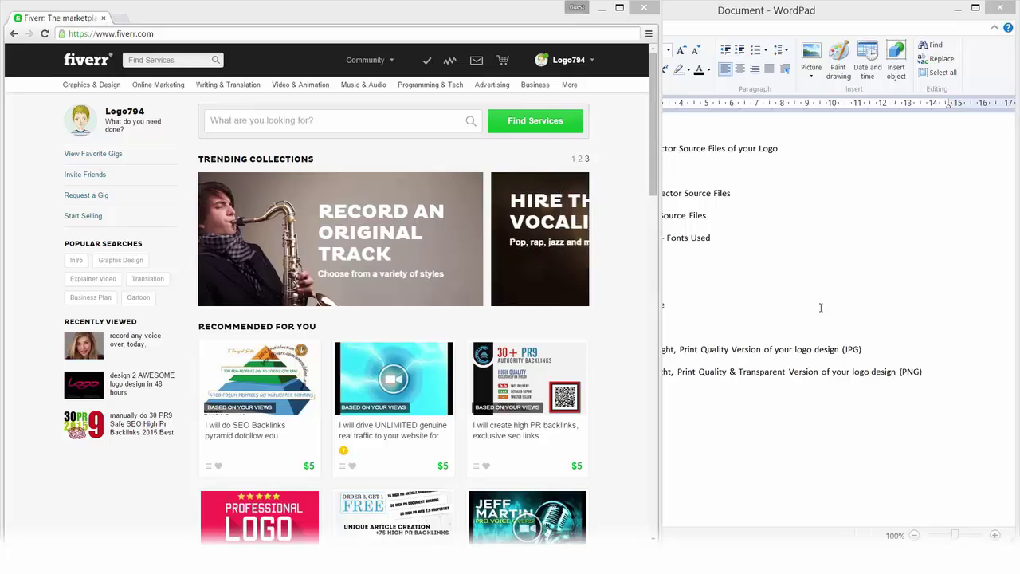
Go to the Promote Your Business page of the seller account and start a new custom offer
mouse_move(568, 60)
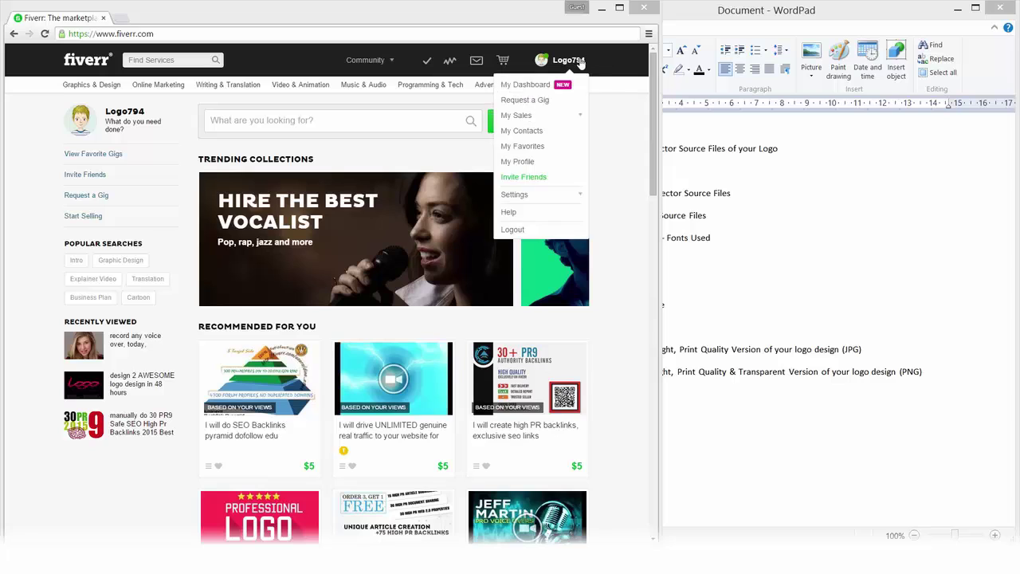
left_click(575, 119)
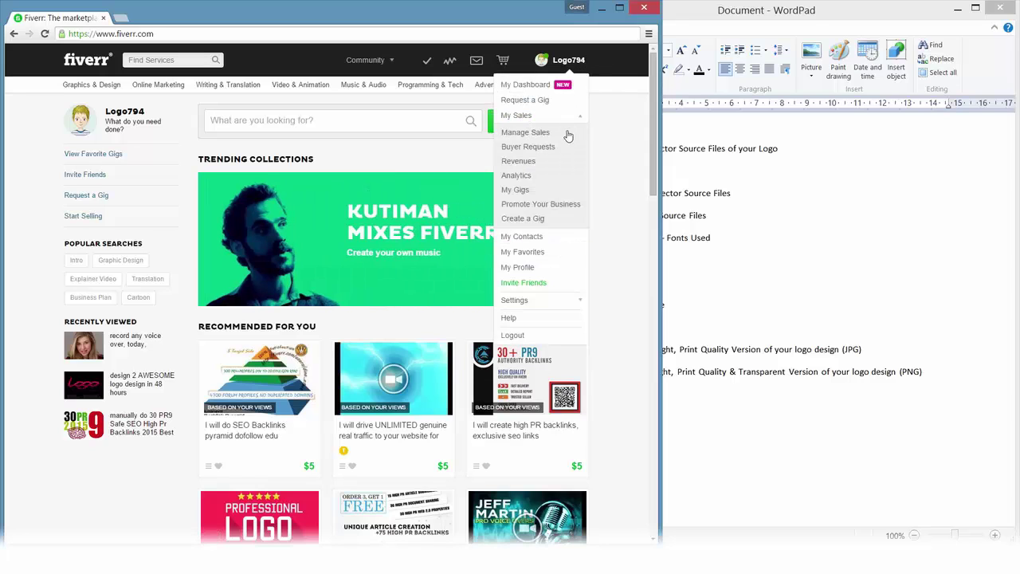
left_click(553, 206)
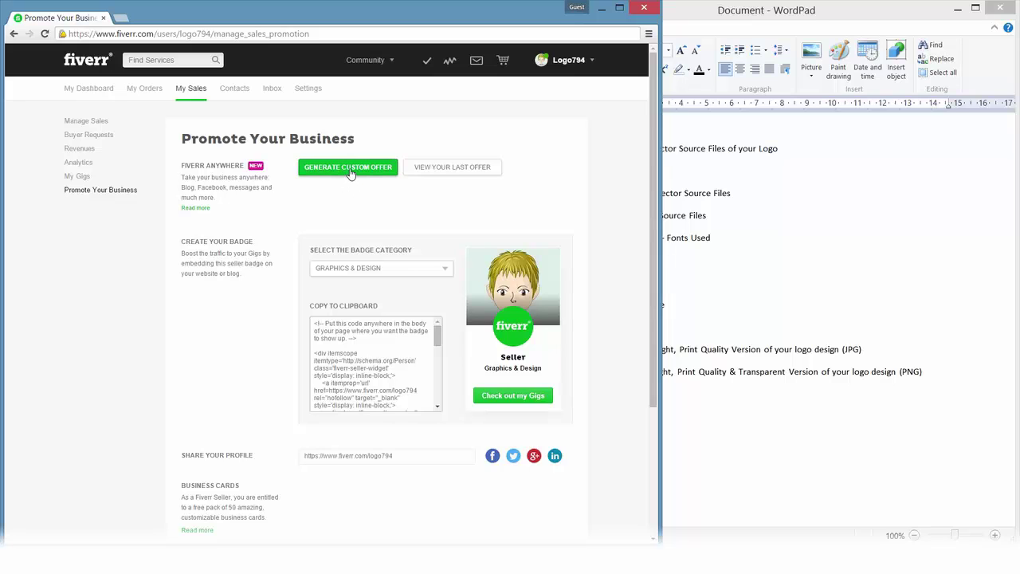
left_click(351, 173)
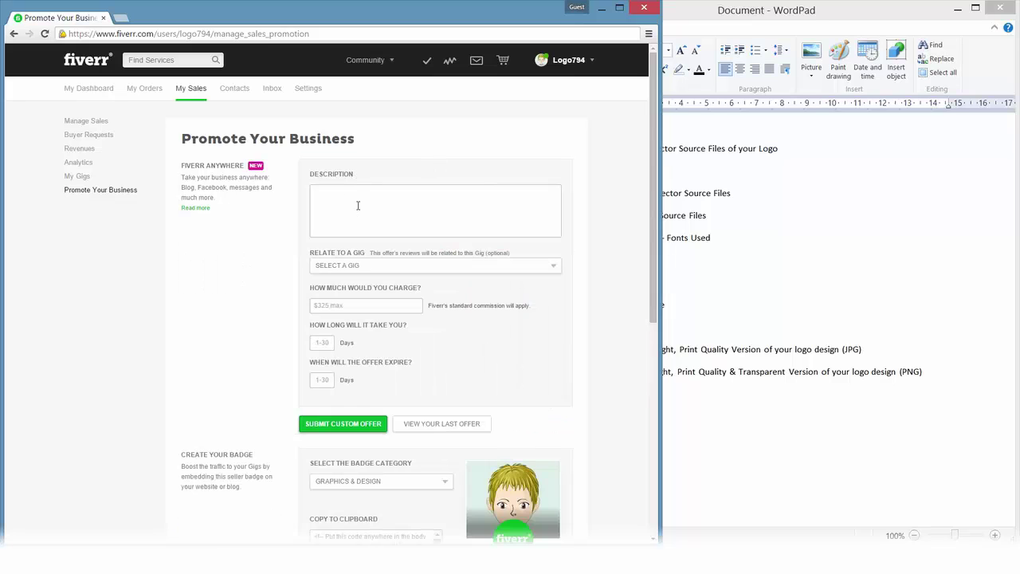
left_click(337, 197)
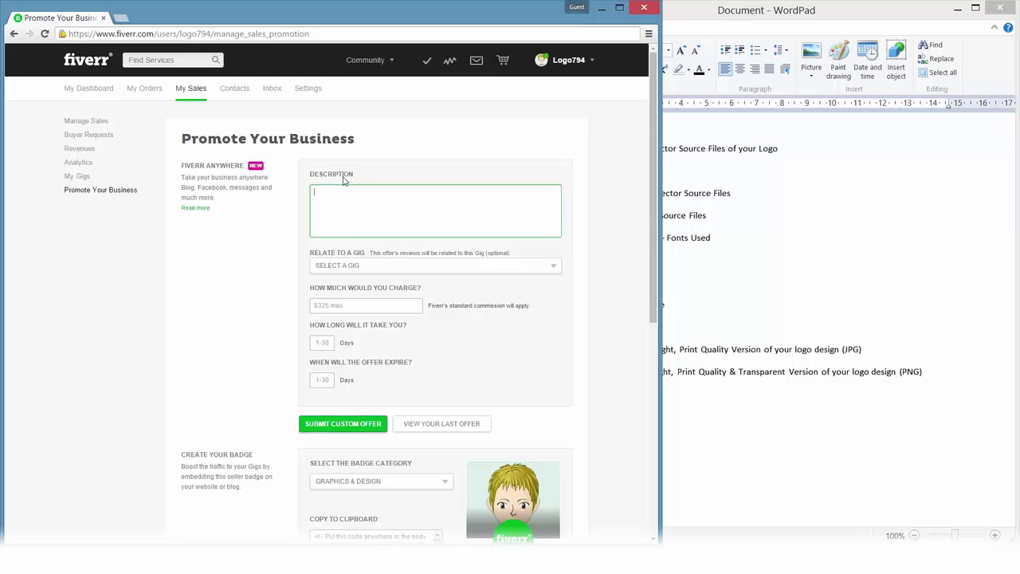
Copy the vector package text, from "Fully Changeable Vector Source Files of your Logo" to "Fonts Used", from WordPad into the offer's description
left_click(721, 251)
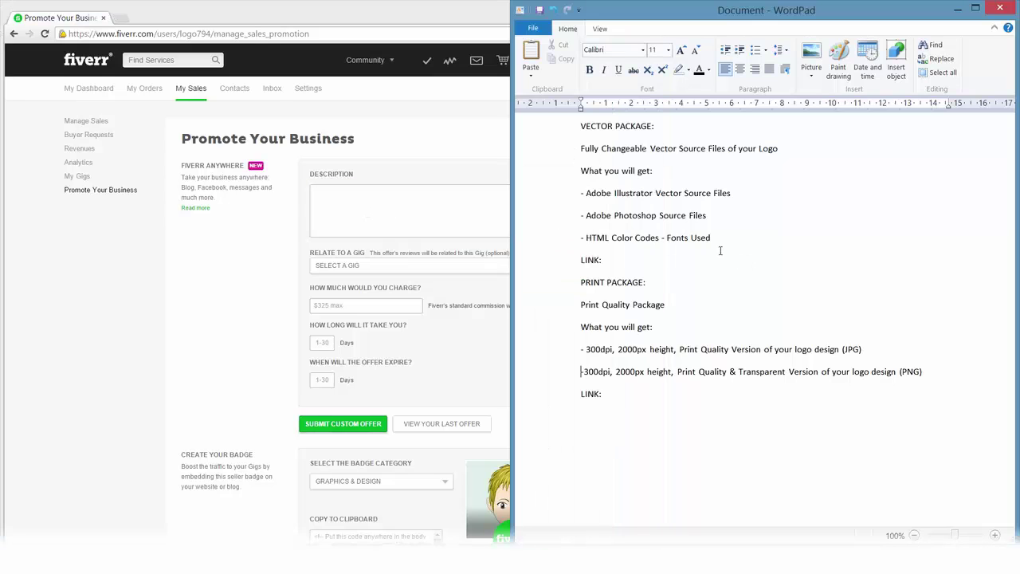
left_click_drag(711, 237, 586, 148)
key("ctrl+c")
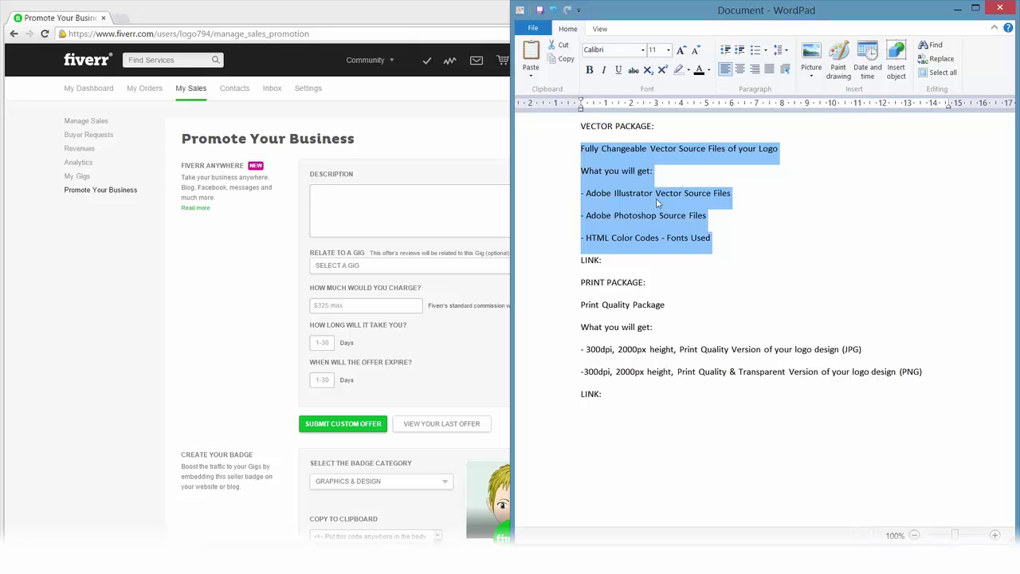
left_click(429, 217)
key("ctrl+v")
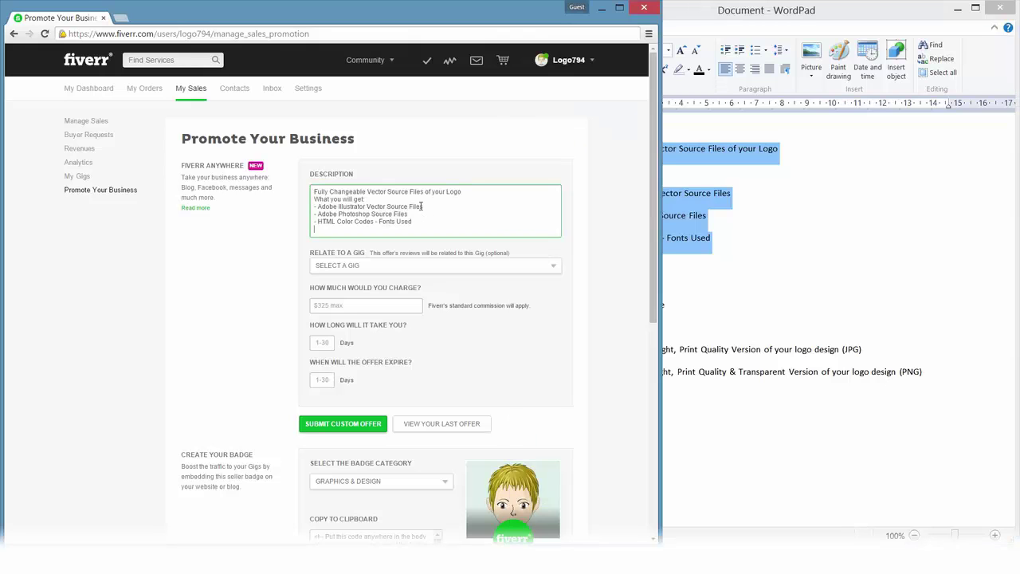
Insert a blank line after the description's opening line and another after "What you will get:"
left_click(466, 192)
key("Return")
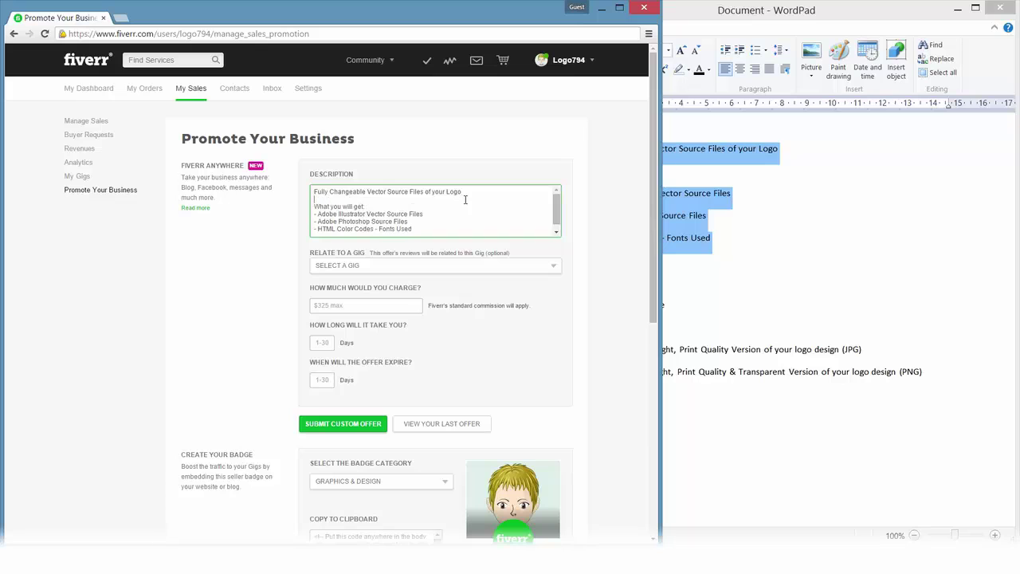
left_click(390, 206)
key("Return")
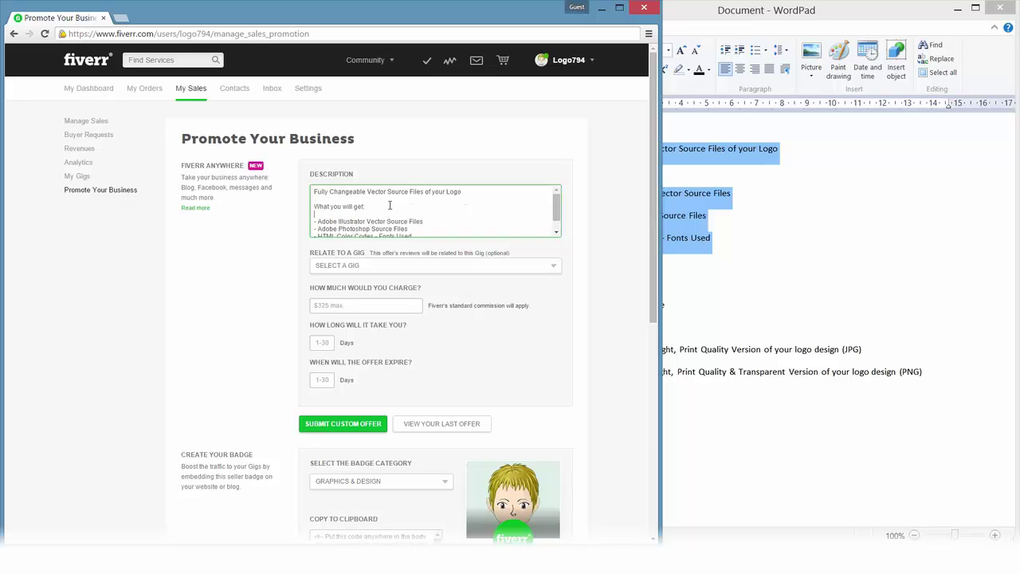
scroll(389, 206, "down", 2)
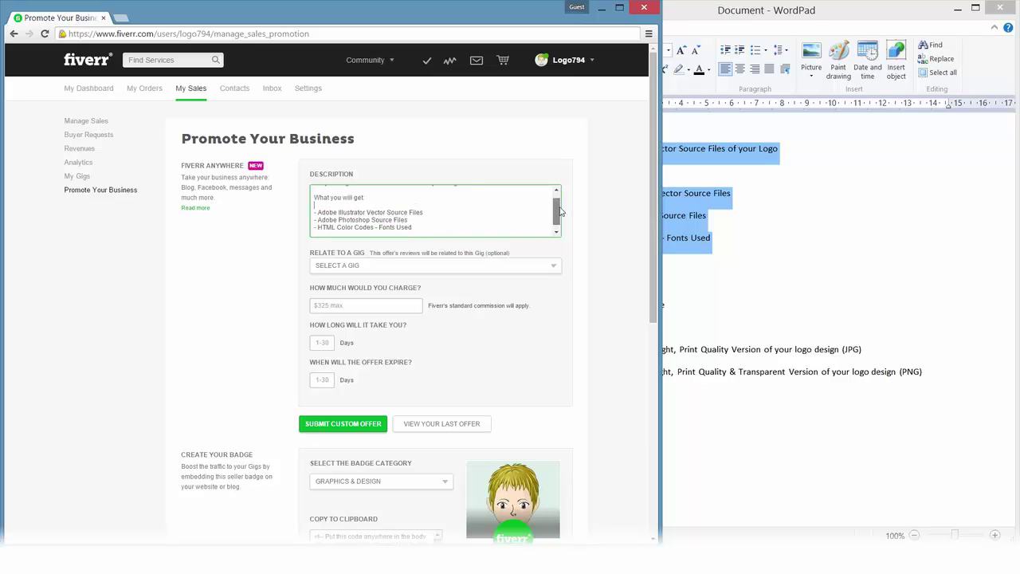
left_click_drag(562, 222, 560, 205)
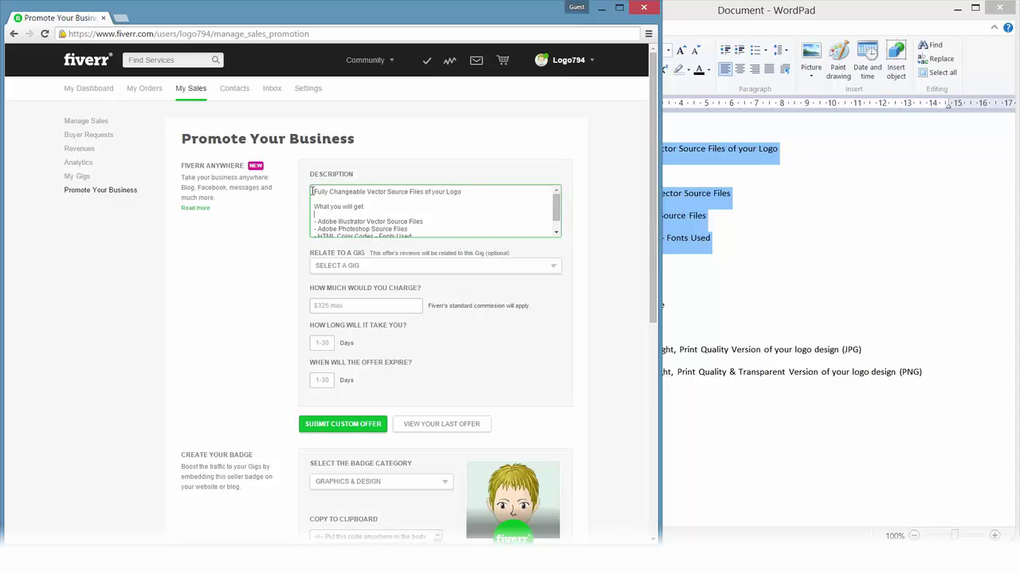
left_click_drag(314, 191, 474, 192)
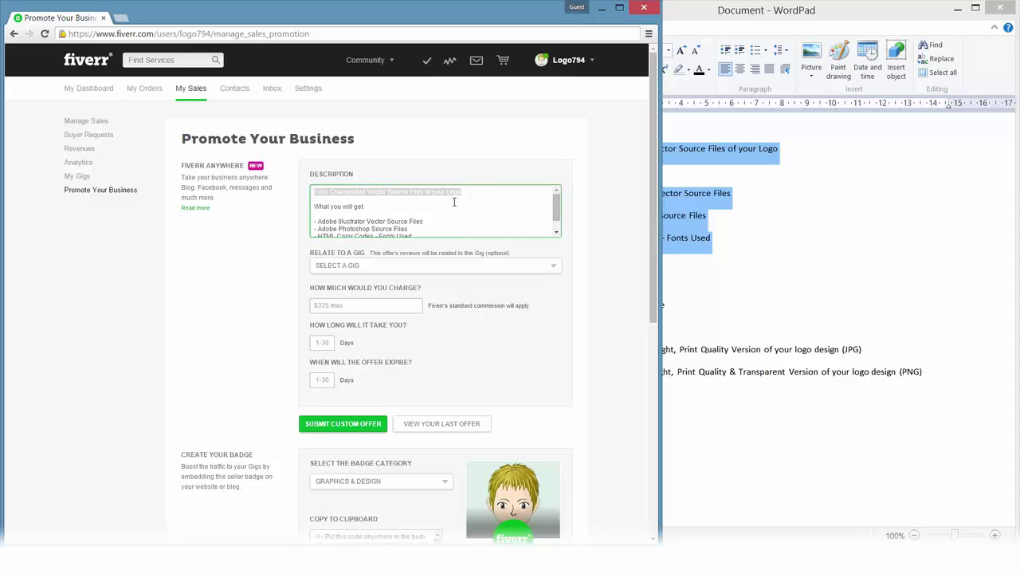
left_click(502, 201)
left_click_drag(560, 206, 560, 214)
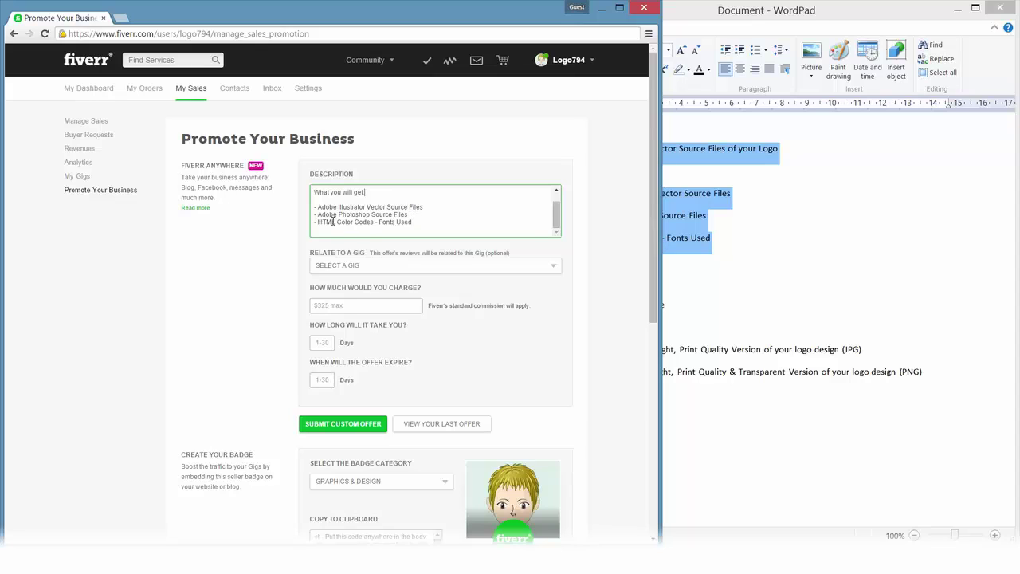
Move "- Fonts Used" onto its own line below "- HTML Color Codes" in the description
left_click(379, 222)
key("BackSpace")
key("Return")
left_click(374, 230)
mouse_move(558, 217)
left_mouse_down()
mouse_move(561, 194)
mouse_move(556, 227)
left_mouse_up()
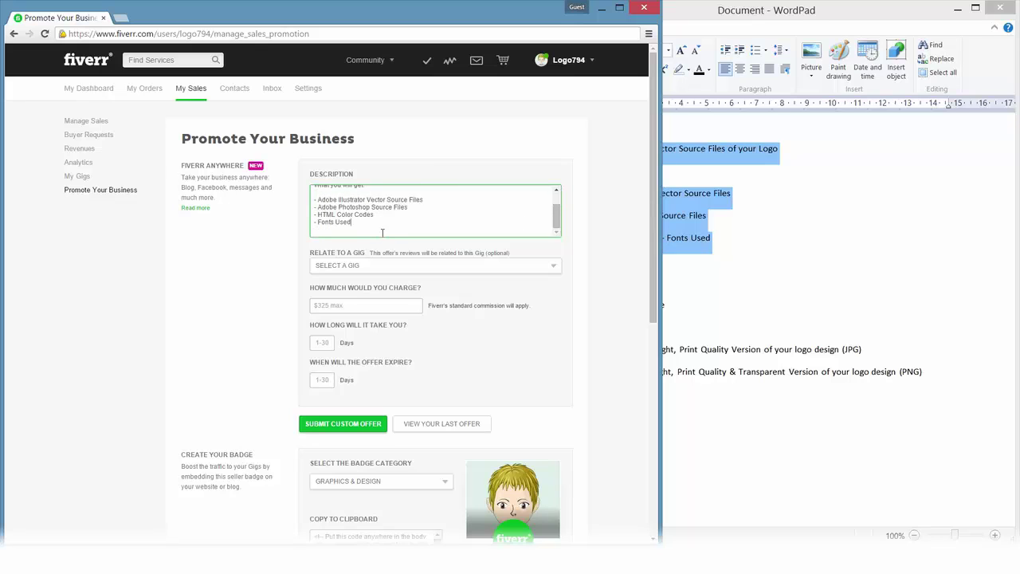
Relate the offer to the "Create an Outstanding Logo Design for Your Business" gig and set the charge to 40
left_click(354, 268)
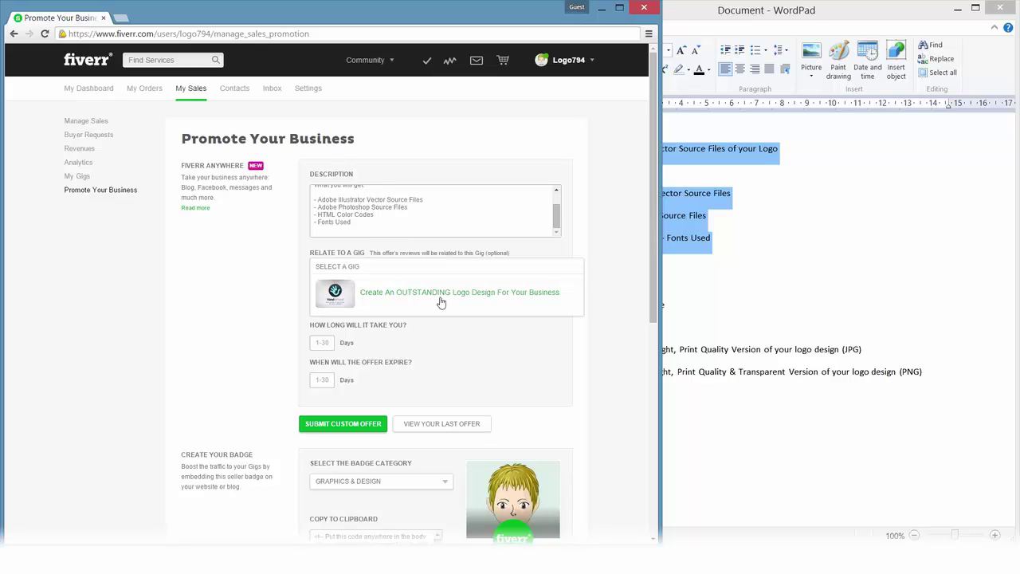
left_click(391, 297)
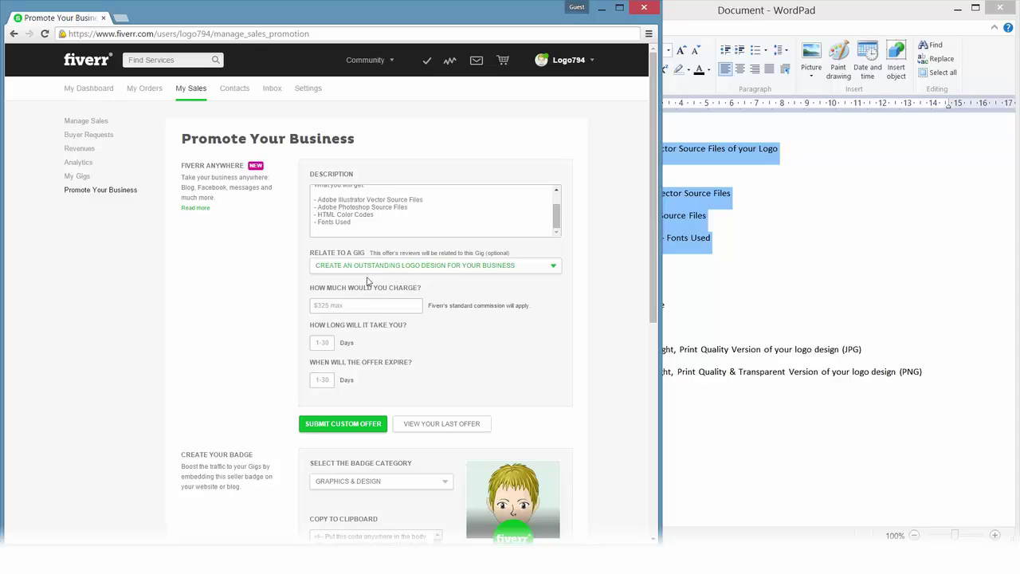
left_click(333, 311)
left_click(340, 307)
type("40")
Set the offer's duration to 1 day and its expiry to 30 days, and submit the custom offer
left_click(326, 345)
type("1")
left_click(383, 337)
left_click(375, 382)
scroll(465, 231, "up", 2)
scroll(465, 231, "down", 4)
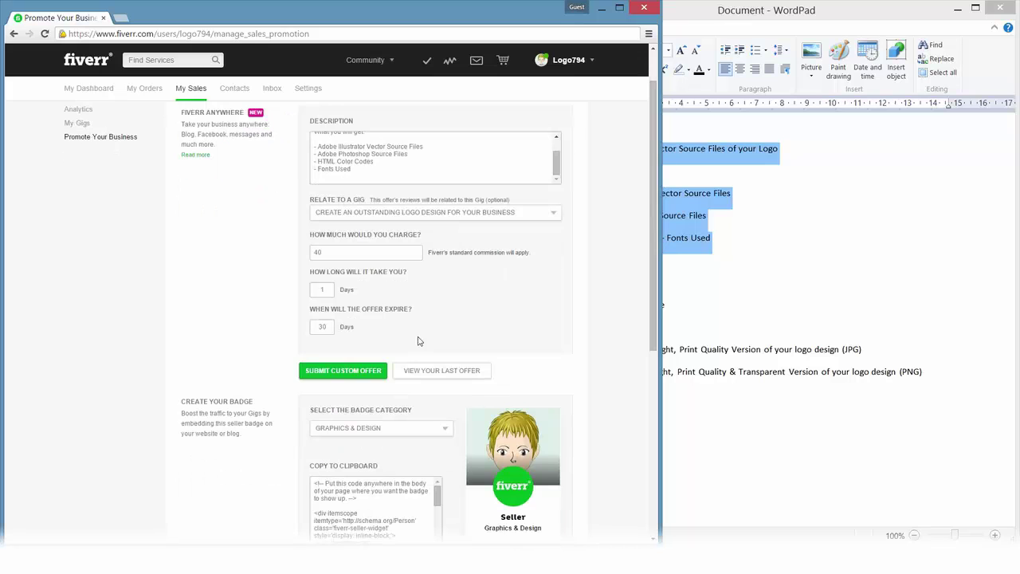
left_click(355, 372)
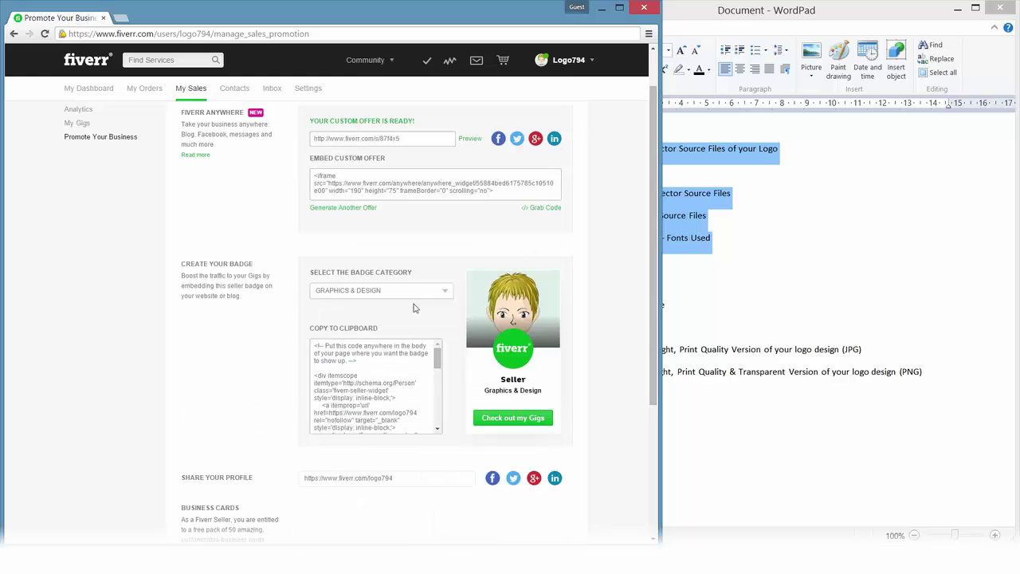
Copy the new custom offer's link and open it in a separate browser tab to preview the order page
double_click(406, 140)
left_click_drag(407, 141, 282, 142)
key("ctrl+c")
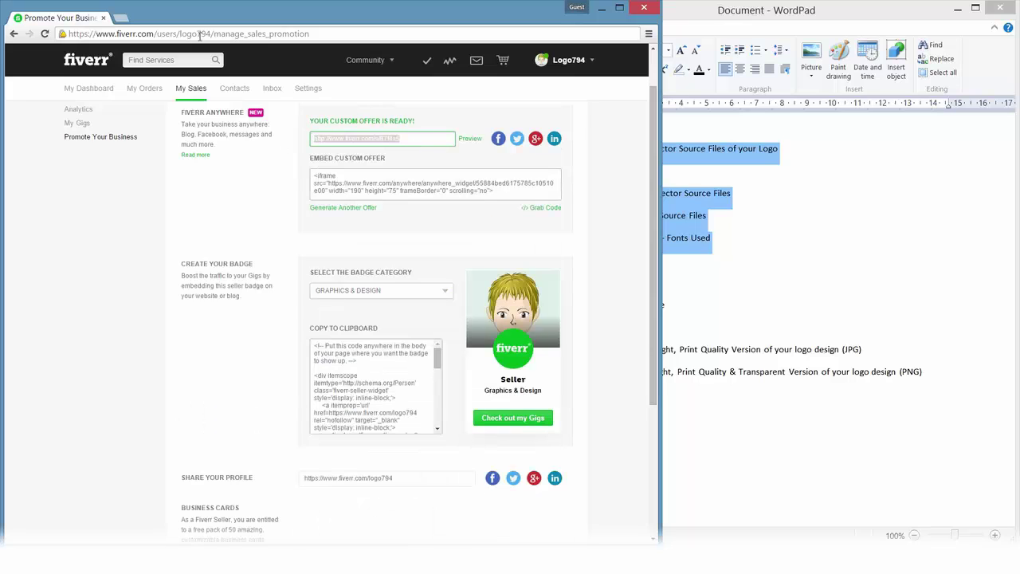
left_click(121, 18)
key("ctrl+v")
key("Return")
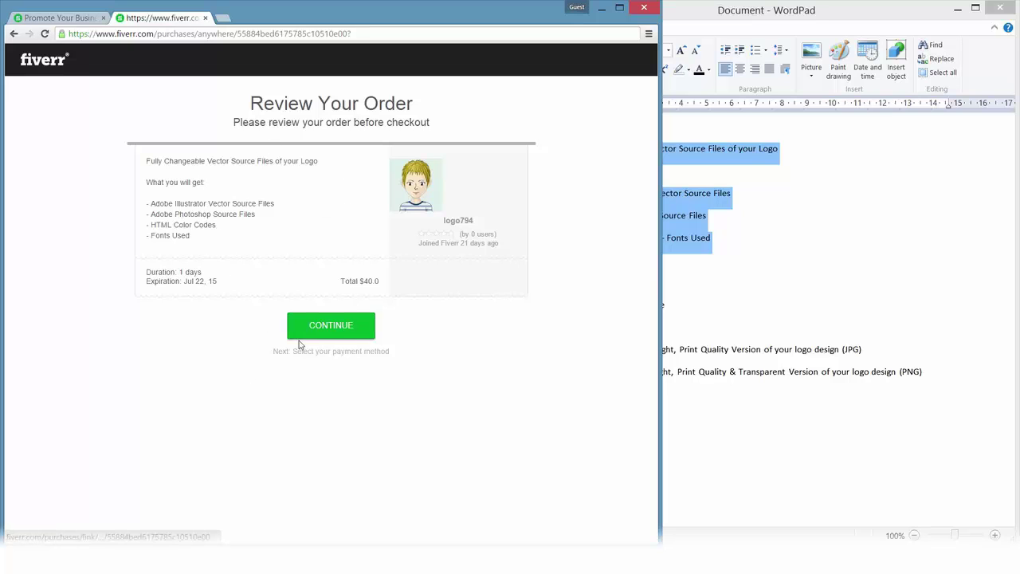
left_click(205, 17)
Switch to WordPad and paste the offer link after "LINK:" in the vector package section
left_click(831, 243)
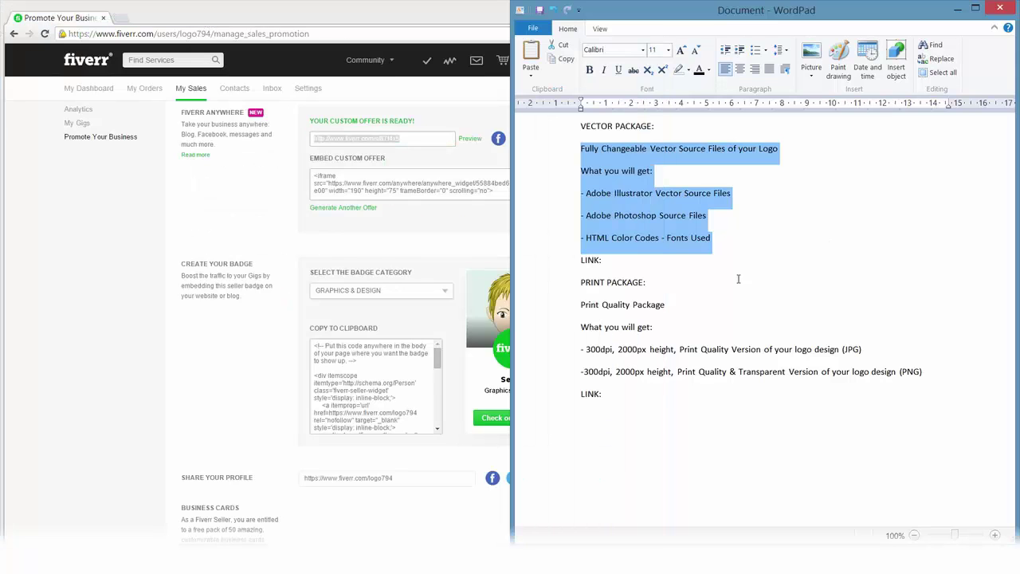
left_click(646, 260)
key("ctrl+v")
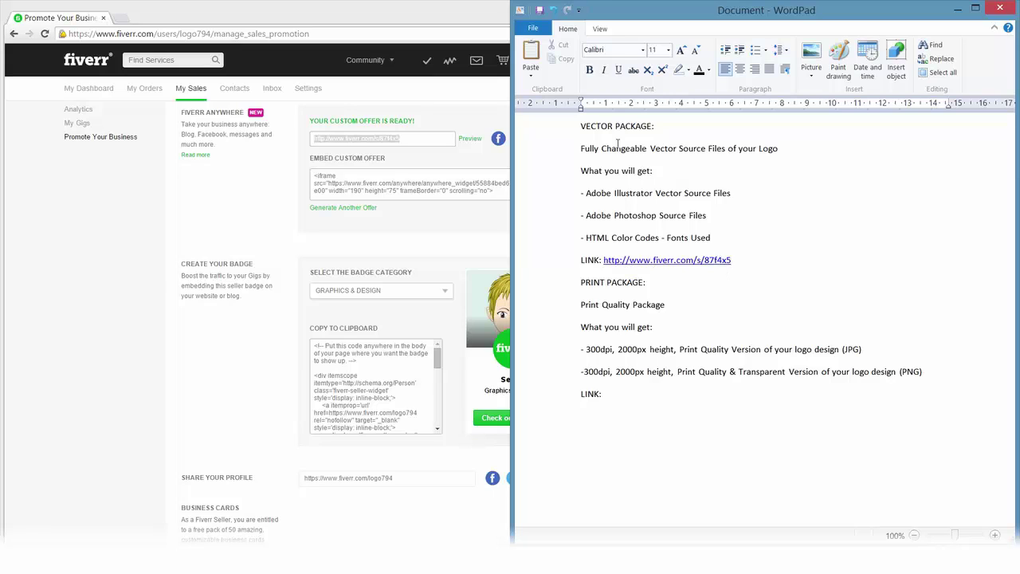
Return to the browser and start generating another custom offer
left_click(301, 217)
scroll(307, 239, "up", 1)
left_click(358, 268)
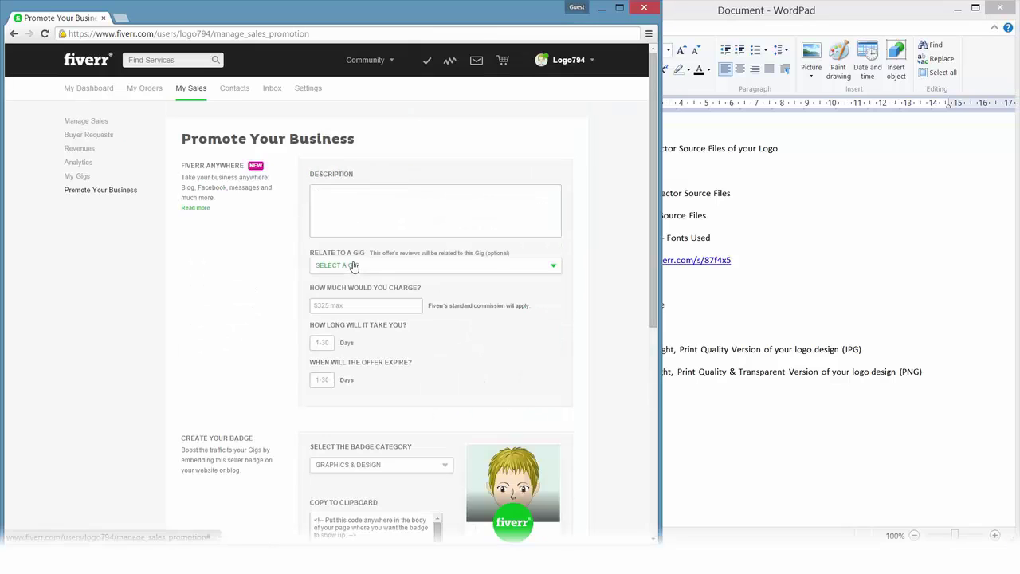
Copy the print package text in WordPad, from "Print Quality Package" to the PNG line
left_click(817, 338)
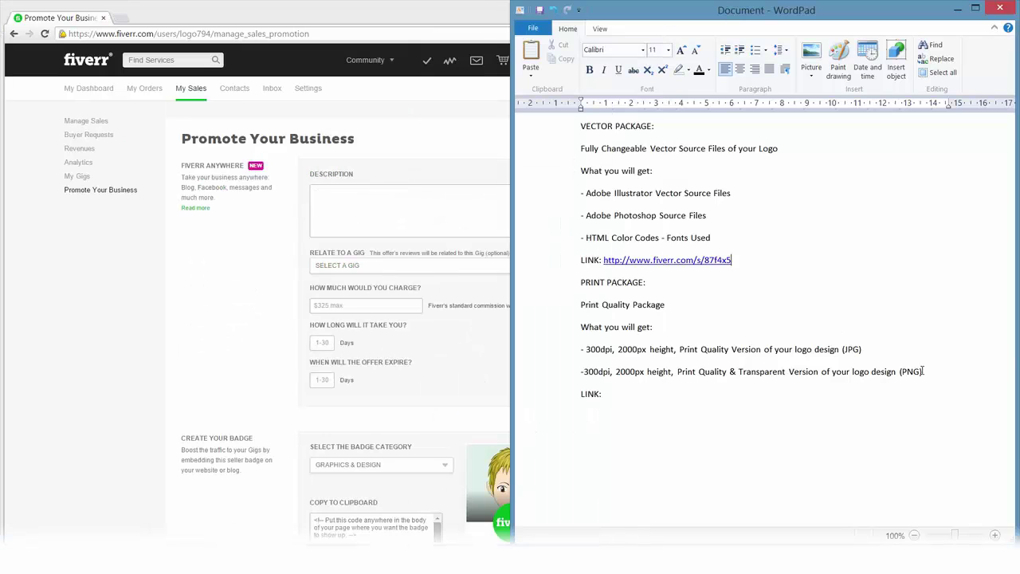
left_click_drag(922, 371, 592, 313)
key("ctrl+c")
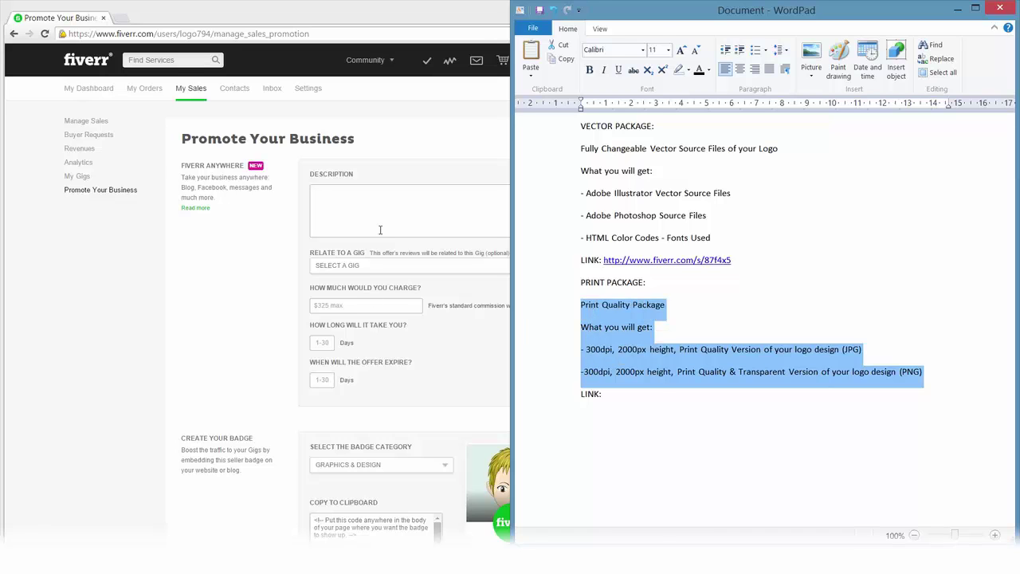
Paste the print package text into the offer's description and separate its heading lines with blank lines
left_click(385, 205)
key("ctrl+v")
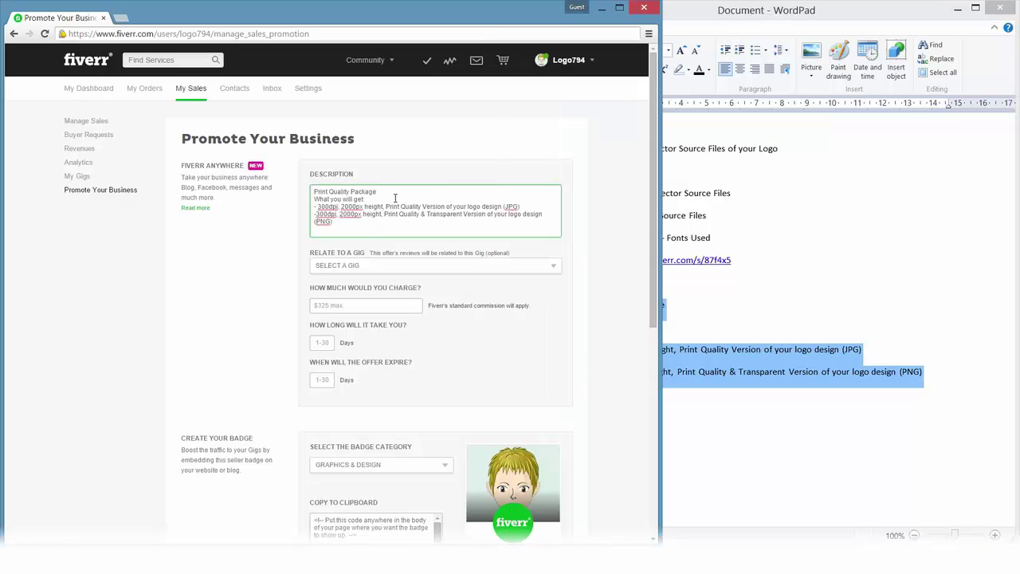
left_click(381, 206)
key("Return")
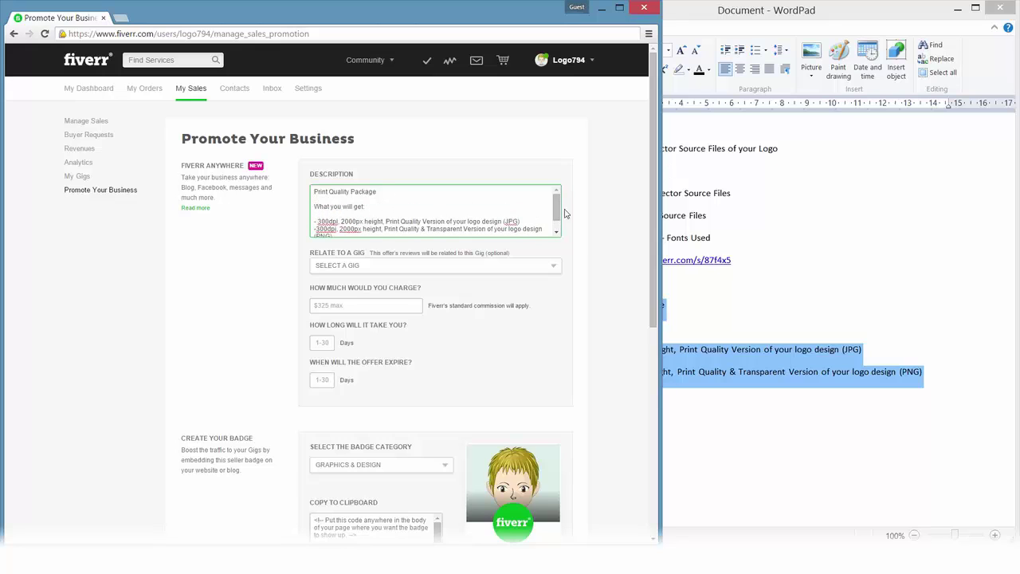
scroll(557, 209, "down", 1)
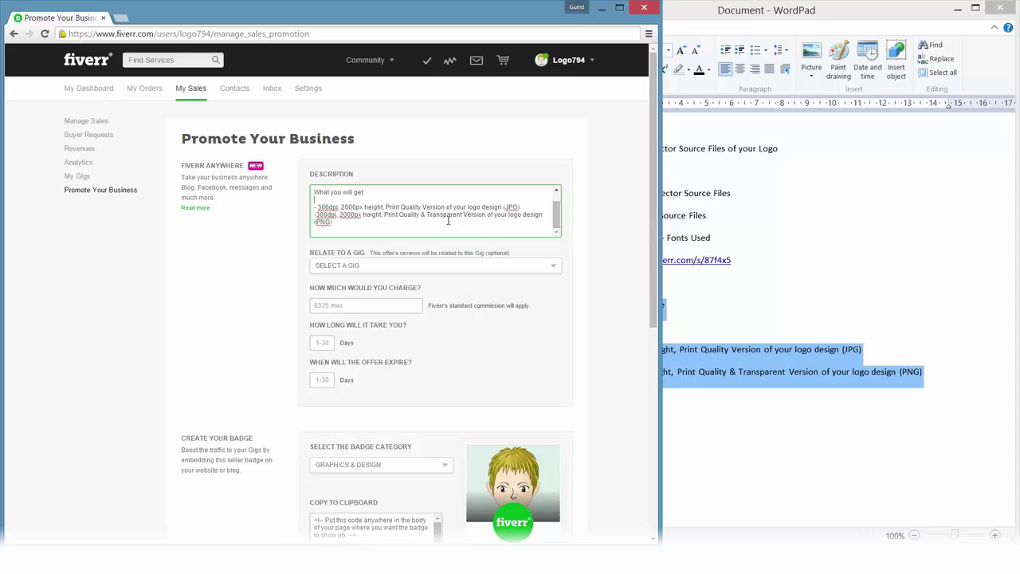
Relate the print package offer to the "Create an Outstanding Logo Design for Your Business" gig and set the charge to 20
left_click(410, 268)
left_click(389, 293)
left_click(361, 303)
type("20")
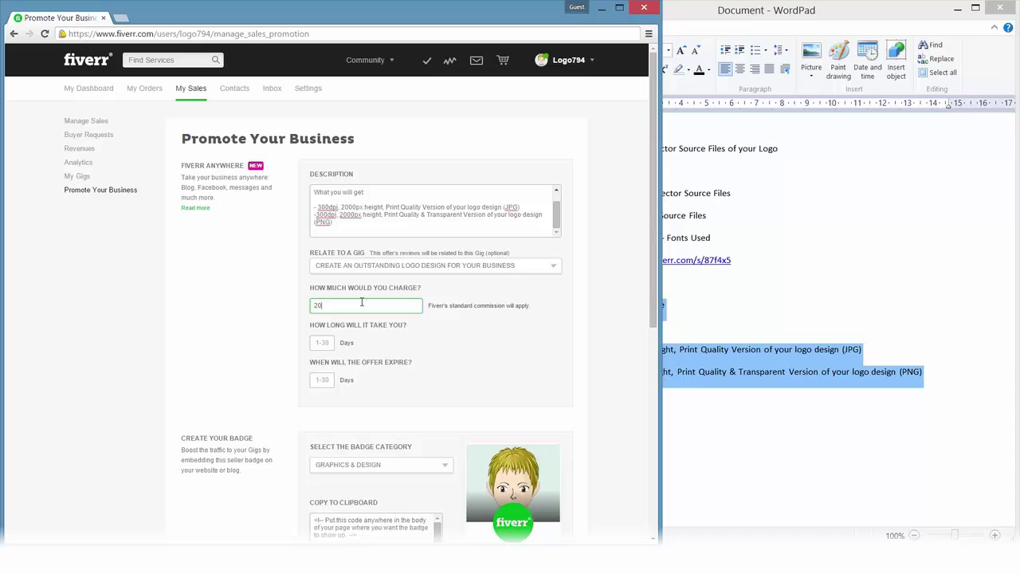
Set the print package offer's duration to 1 day and its expiry to 30 days
left_click(323, 346)
type("1")
left_click(331, 375)
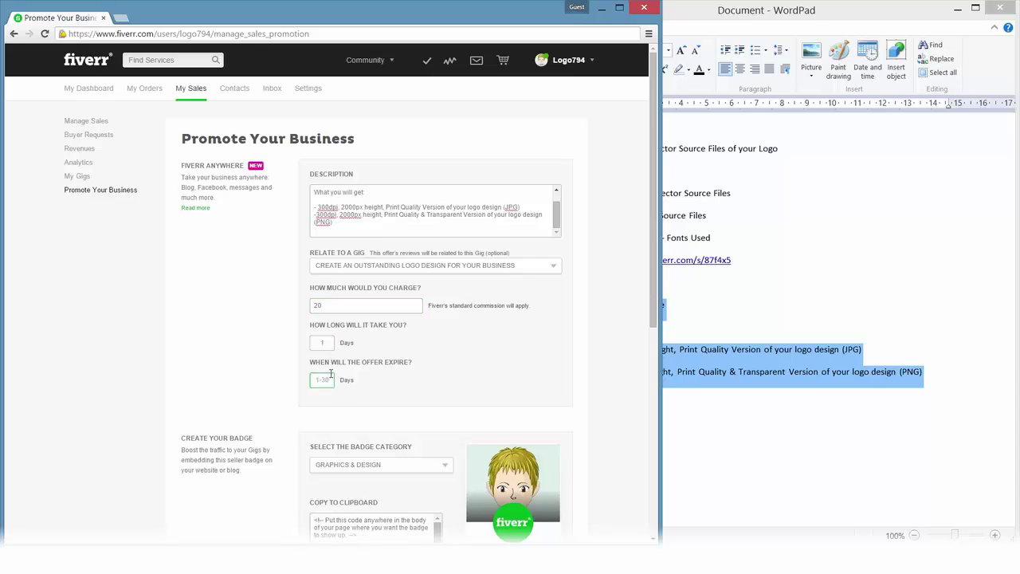
type("30")
left_click(370, 397)
scroll(335, 429, "down", 1)
scroll(459, 394, "up", 1)
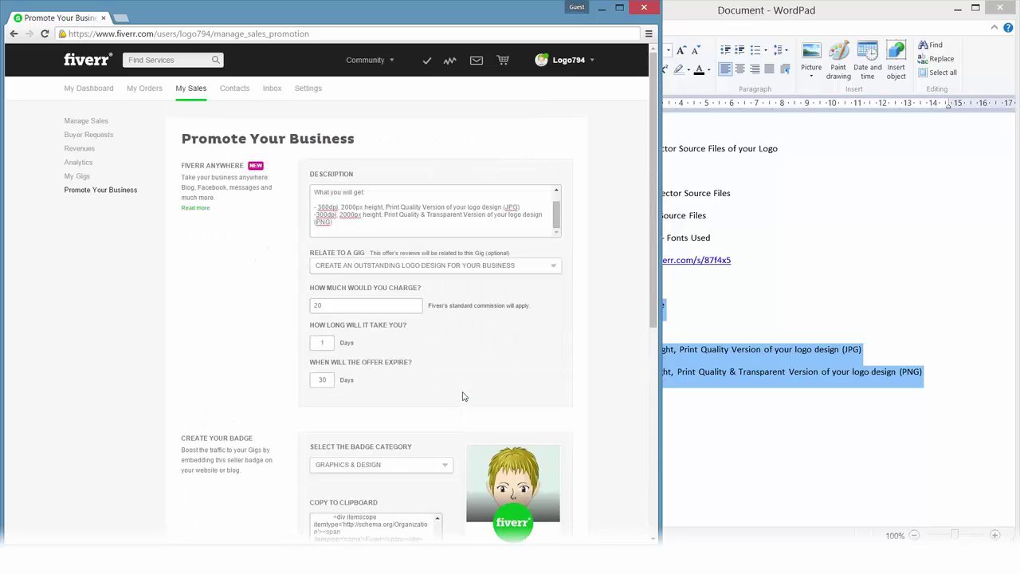
Reopen the Promote Your Business page and start a fresh custom offer with its description ready for entry
left_click(589, 61)
left_click(564, 116)
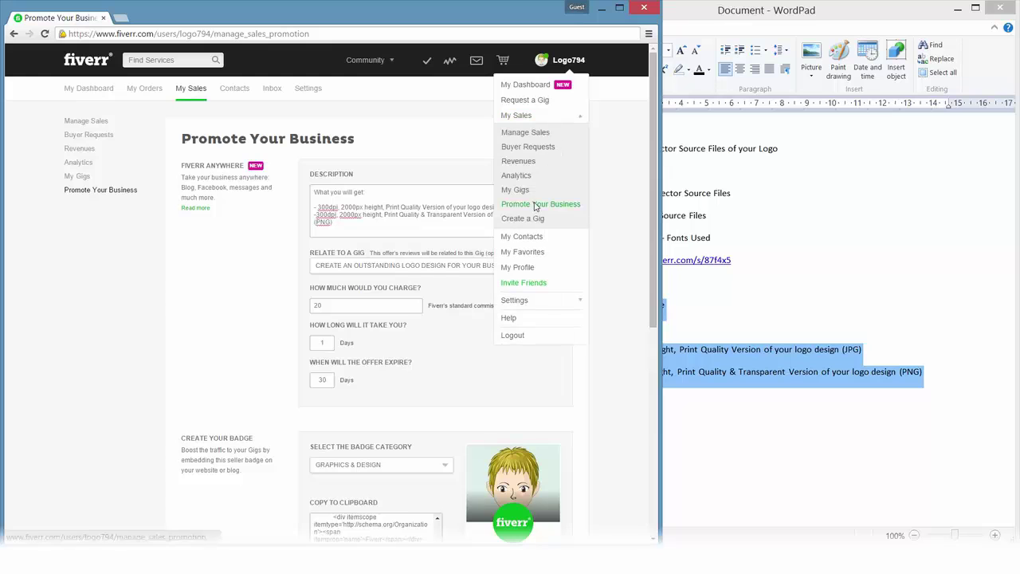
left_click(532, 204)
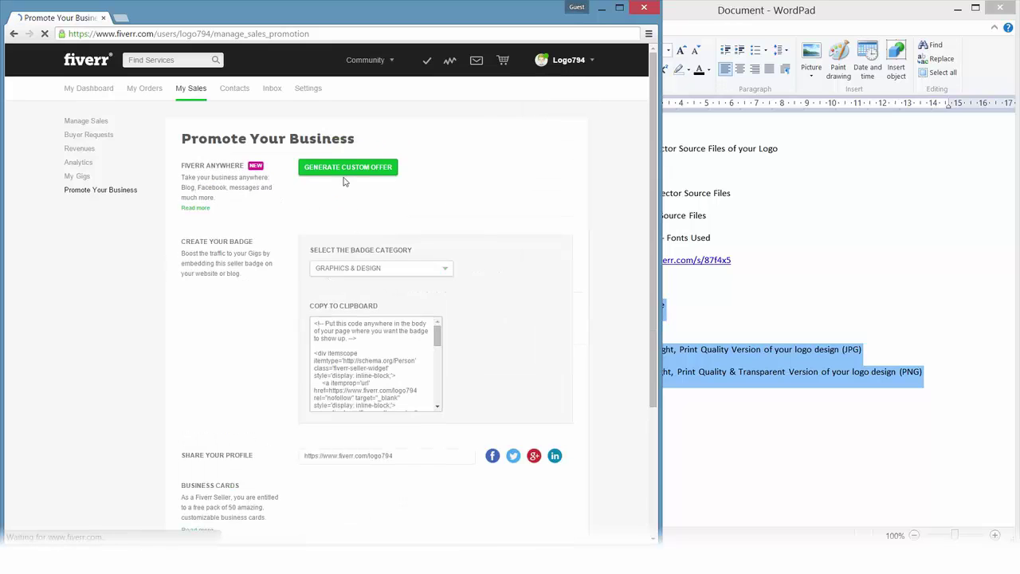
left_click(346, 167)
left_click(355, 207)
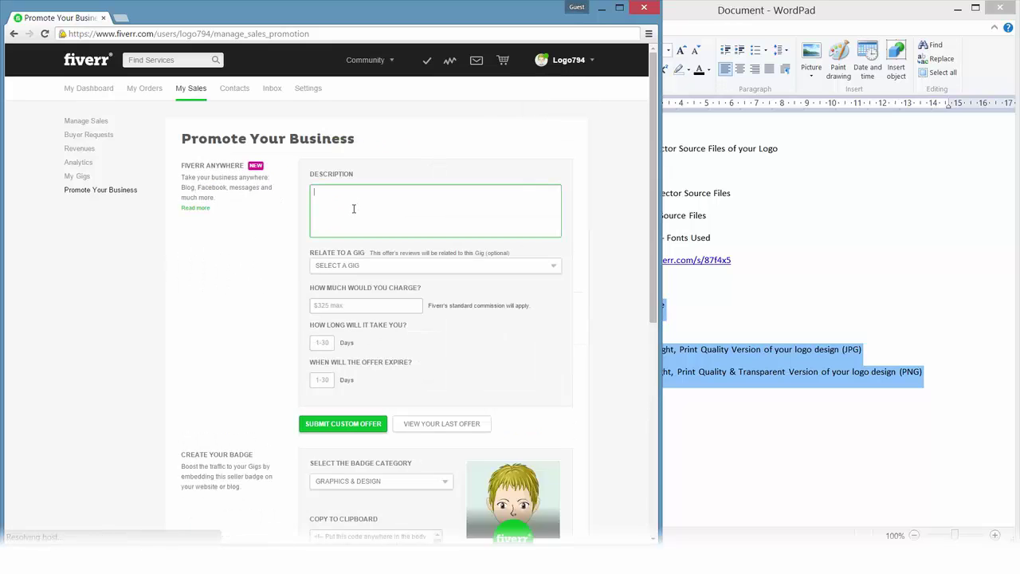
Paste the Print Quality Package text into the new offer's description and add a blank line after the title and after "What you will get:"
key("ctrl+v")
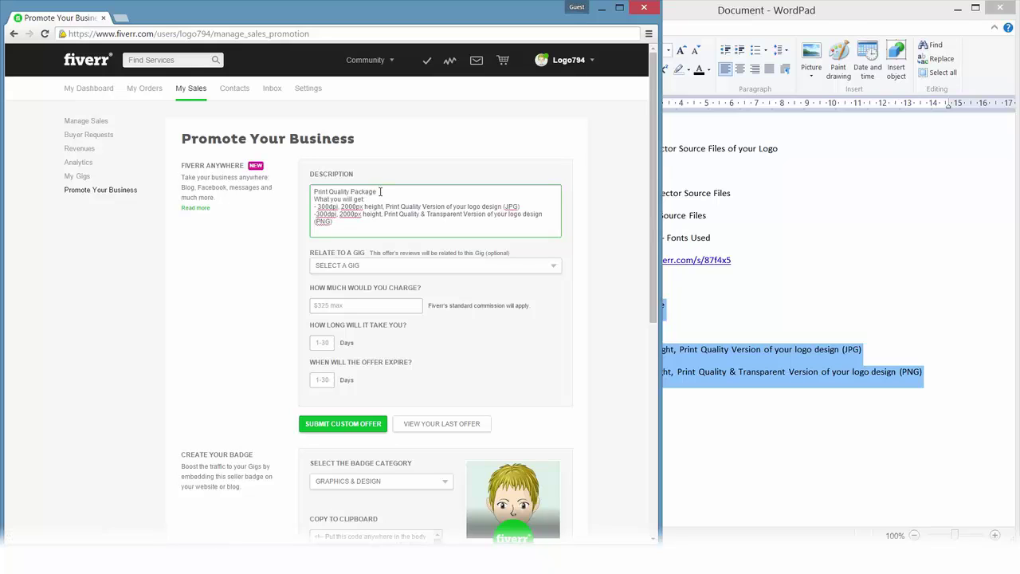
left_click(381, 192)
key("Return")
left_click(375, 205)
key("Return")
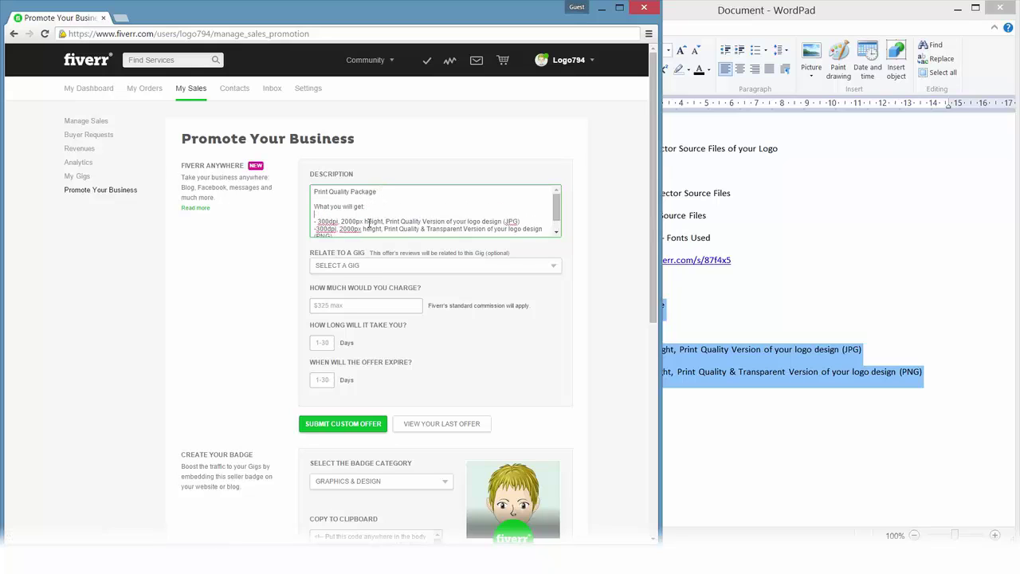
Relate the new offer to the "Create an Outstanding Logo Design for Your Business" gig and set its charge to 20
left_click(366, 276)
left_click(378, 293)
left_click(378, 304)
type("20")
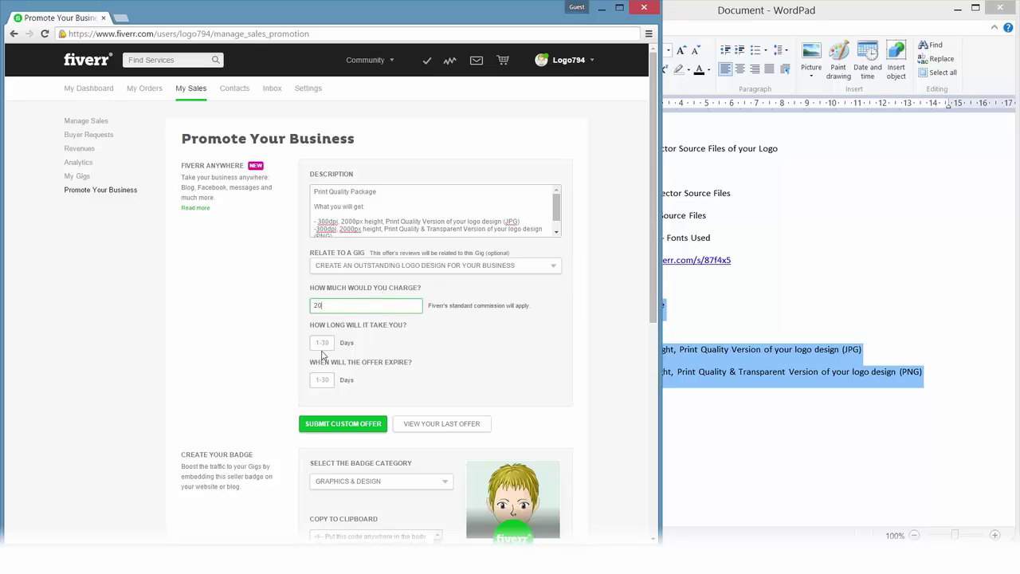
Set the new offer's delivery time to 1 day and its expiry to 30 days
left_click(323, 355)
left_click(329, 349)
type("1")
key("Tab")
type("3")
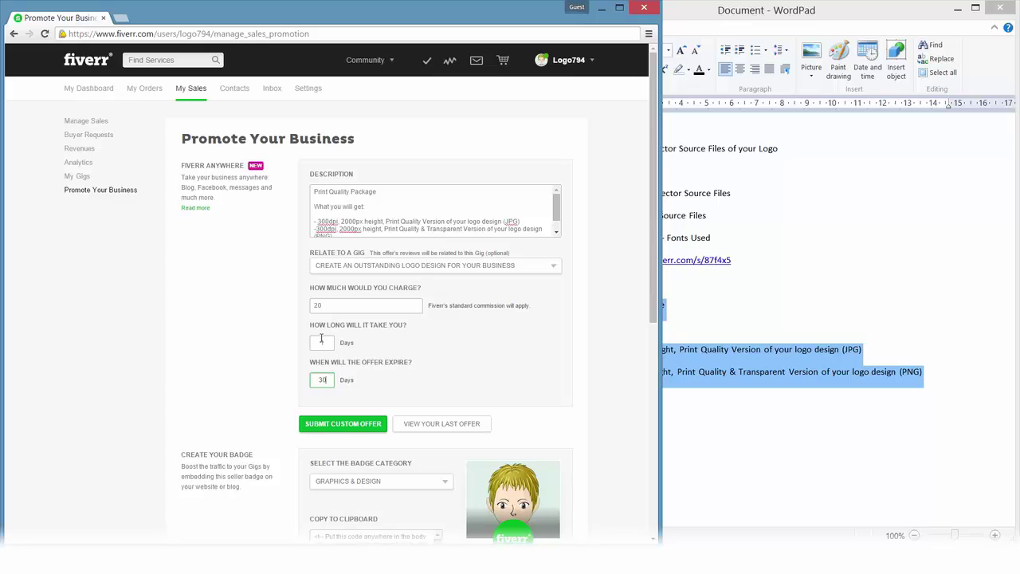
Submit the custom offer and copy its link to the LINK line under PRINT PACKAGE in the WordPad document
left_click(336, 423)
left_click(381, 192)
key("ctrl+a")
key("ctrl+c")
key("alt+Tab")
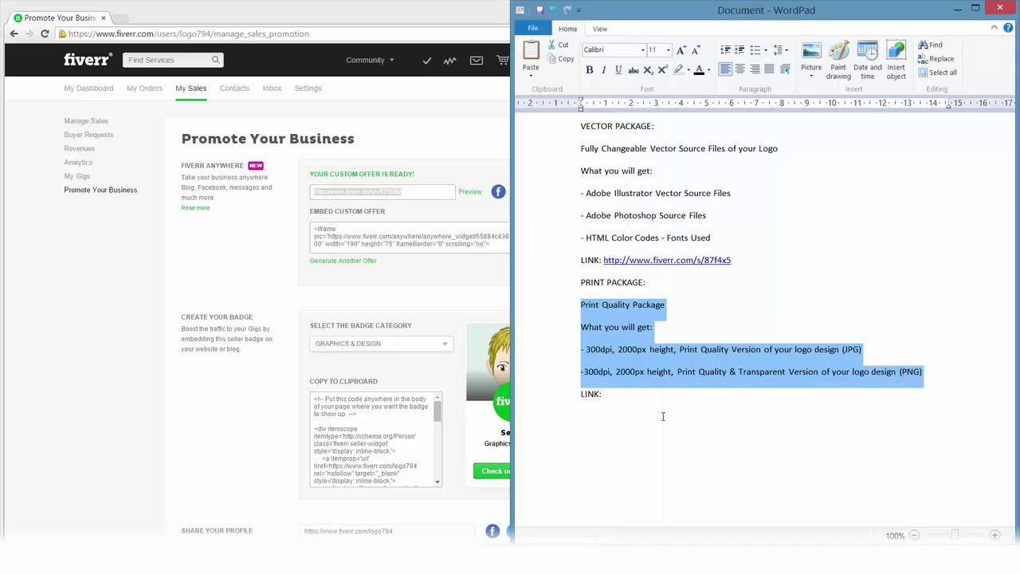
left_click(633, 396)
key("ctrl+v")
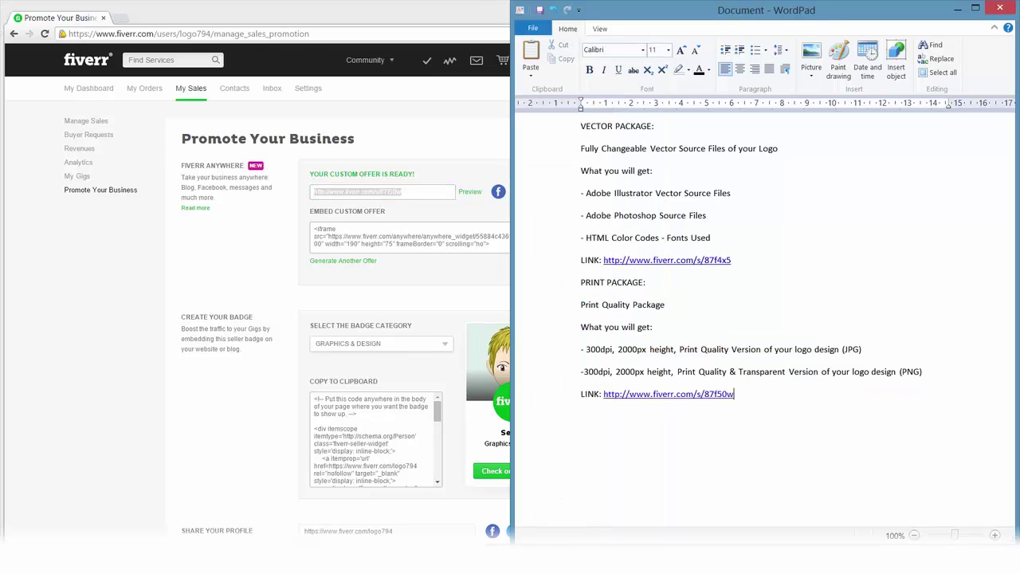